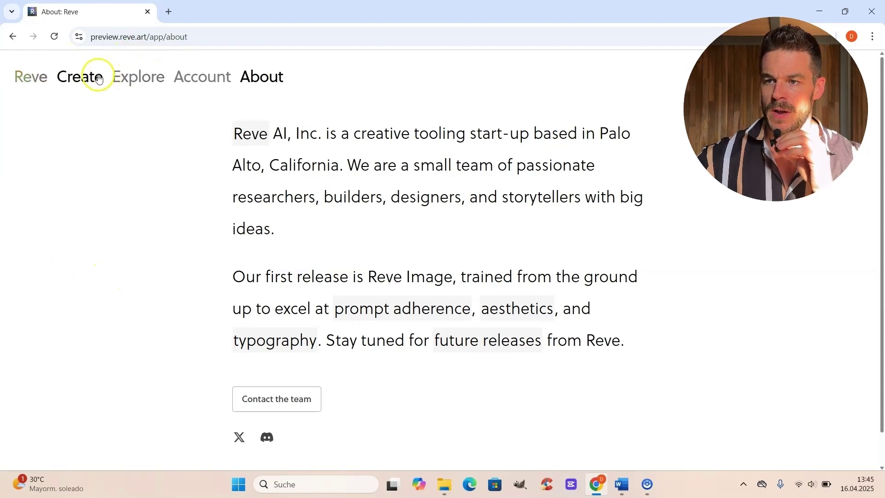
Open the Create page, view the four athletic-wear images of women at full size, and return to the gallery.
left_click(98, 78)
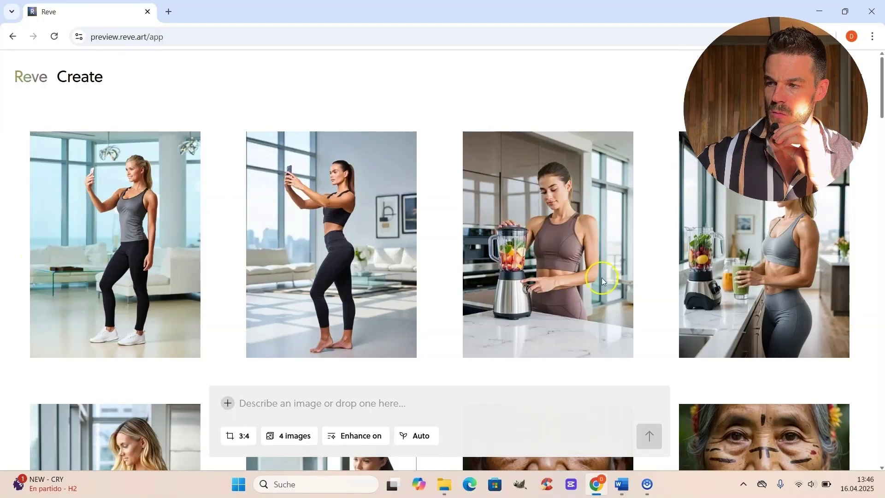
left_click(208, 248)
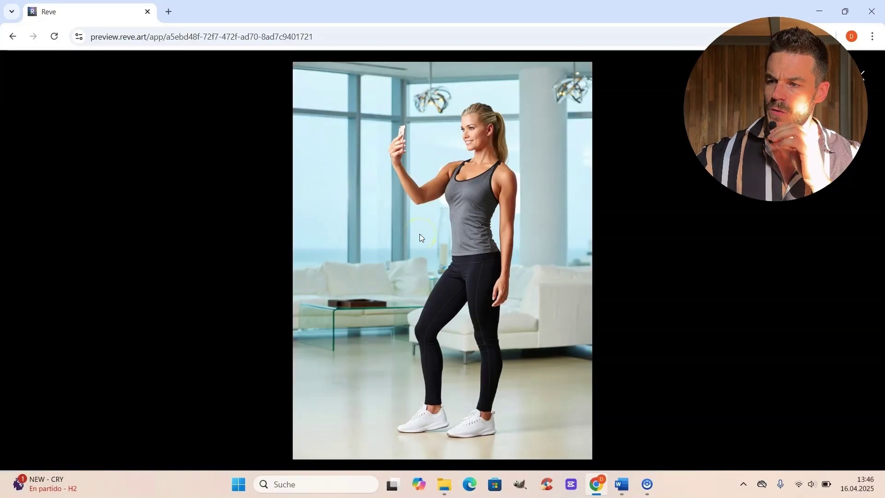
key("Right")
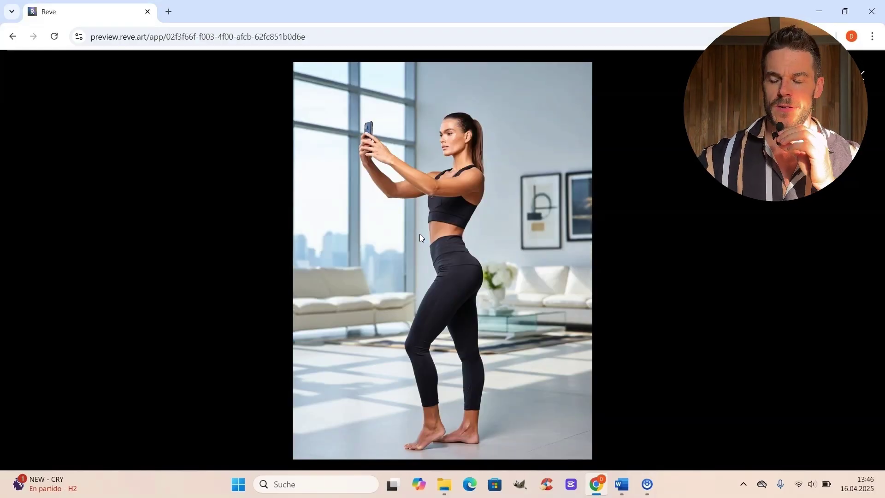
key("Right")
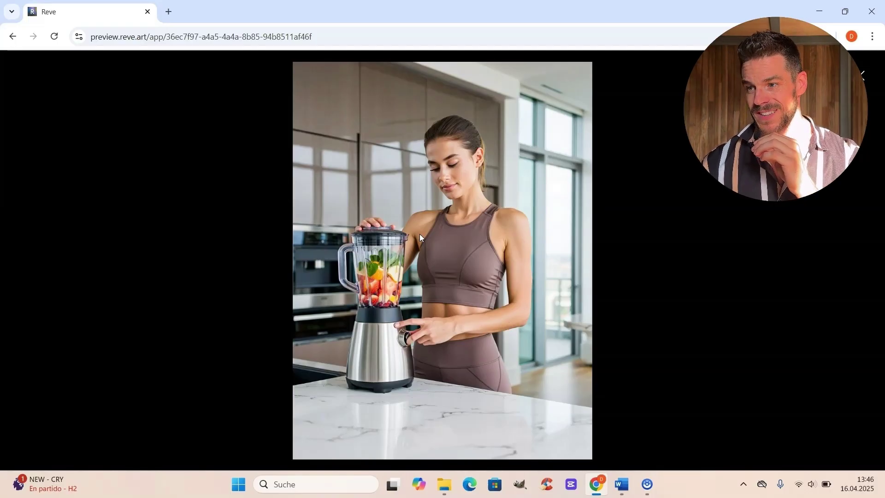
key("Right")
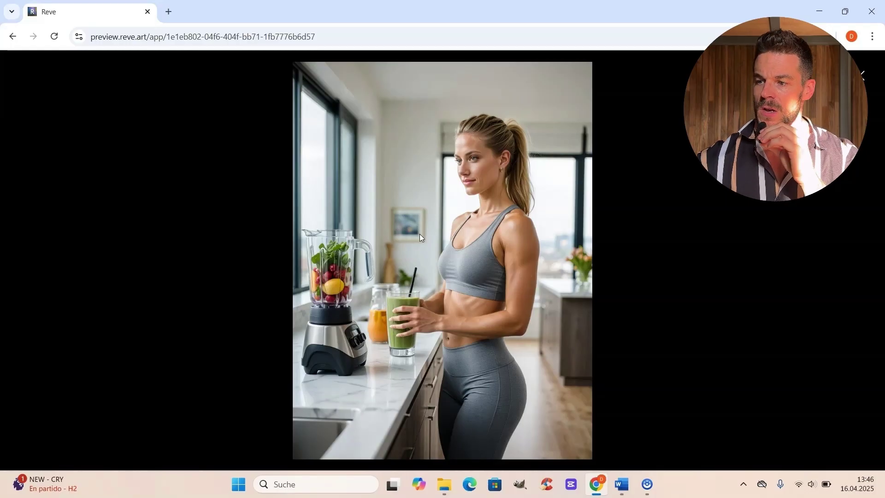
left_click(425, 395)
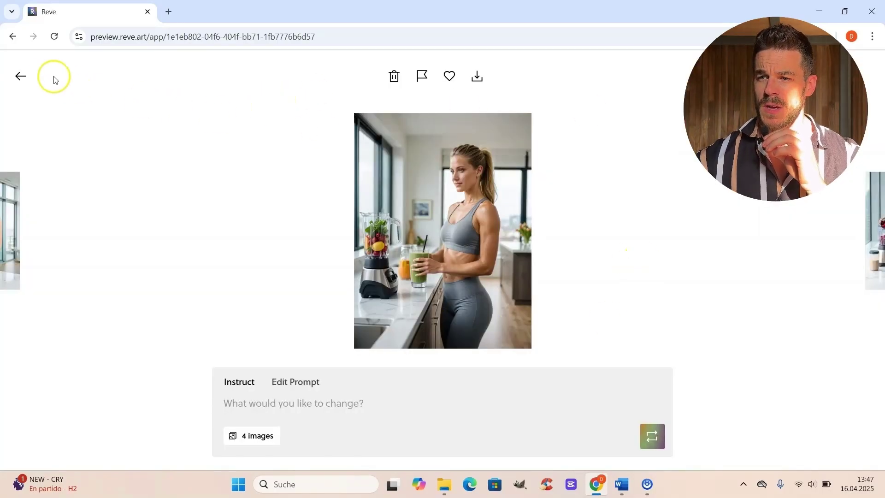
left_click(21, 77)
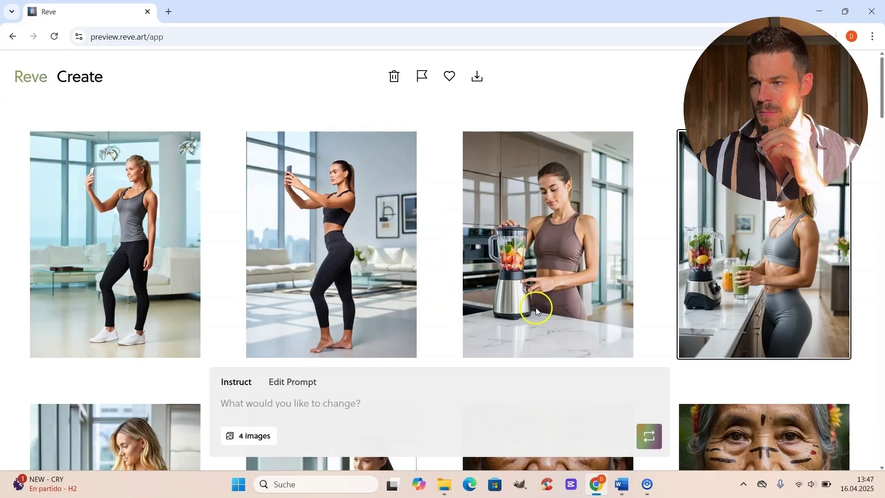
Insert "pink" before "athletic wear" in the prompt of the woman operating the blender in a brown outfit, and generate four new images.
left_click(559, 260)
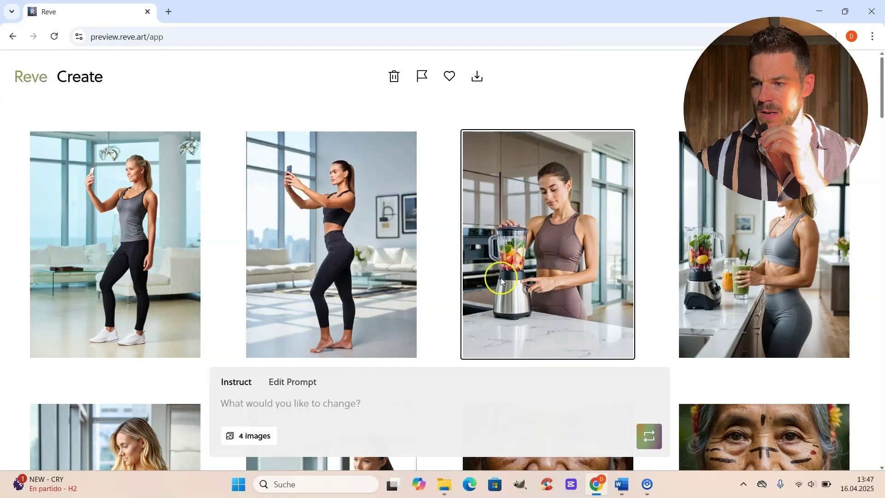
left_click(298, 382)
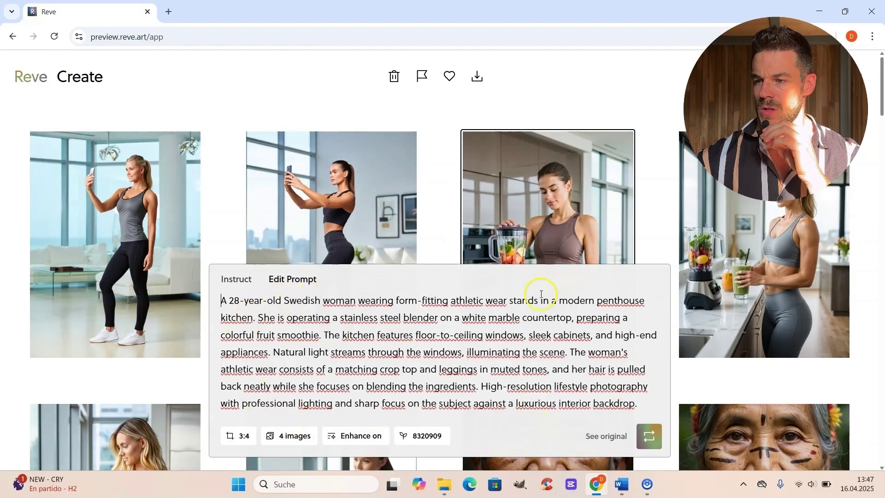
left_click_drag(278, 336, 317, 333)
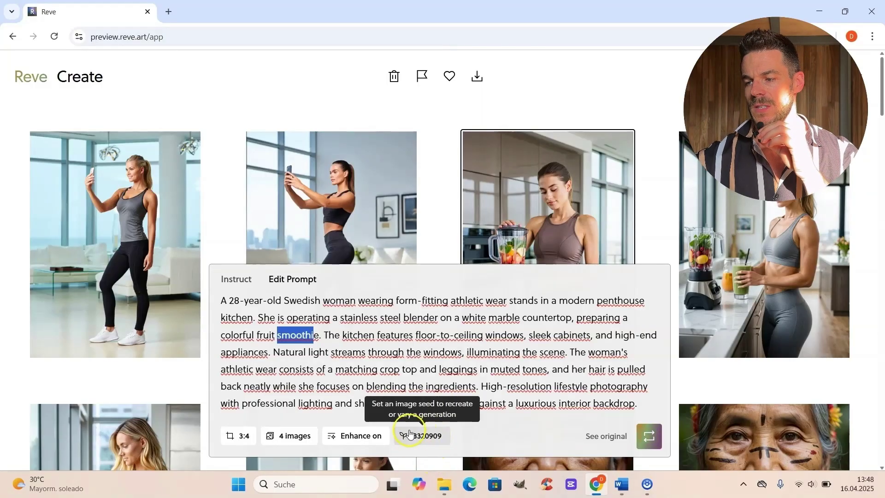
left_click(421, 387)
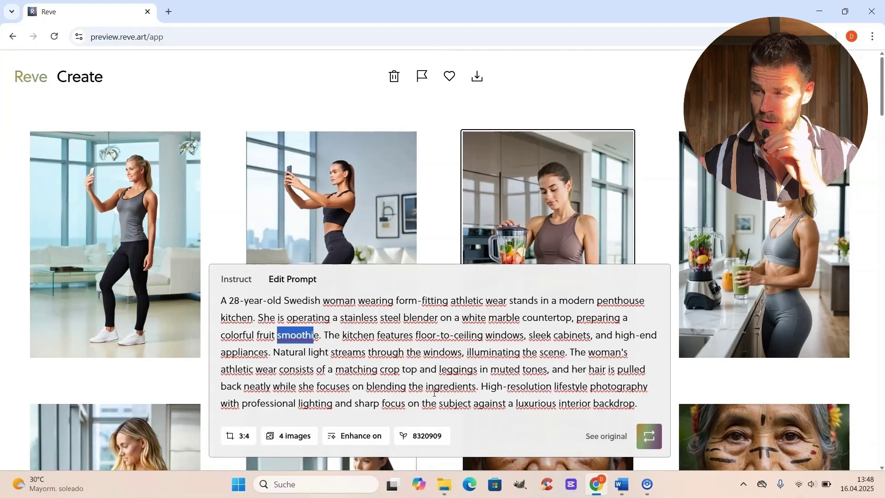
left_click(449, 300)
type("pink")
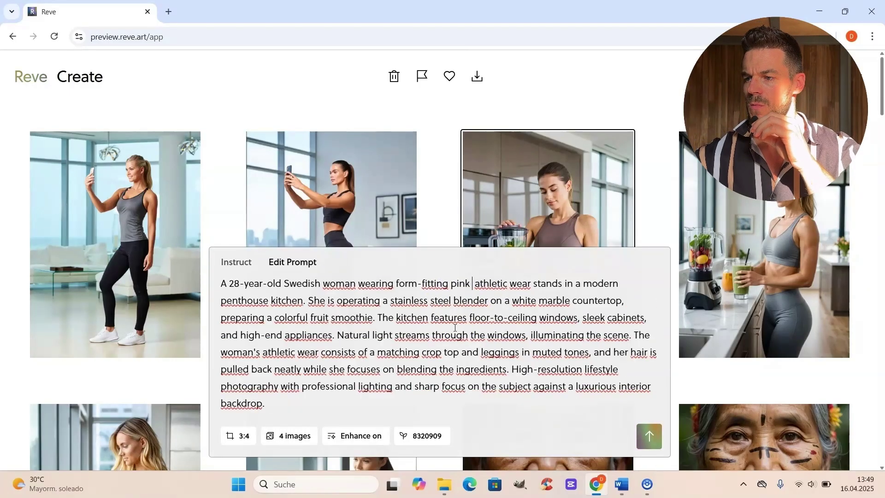
left_click(569, 279)
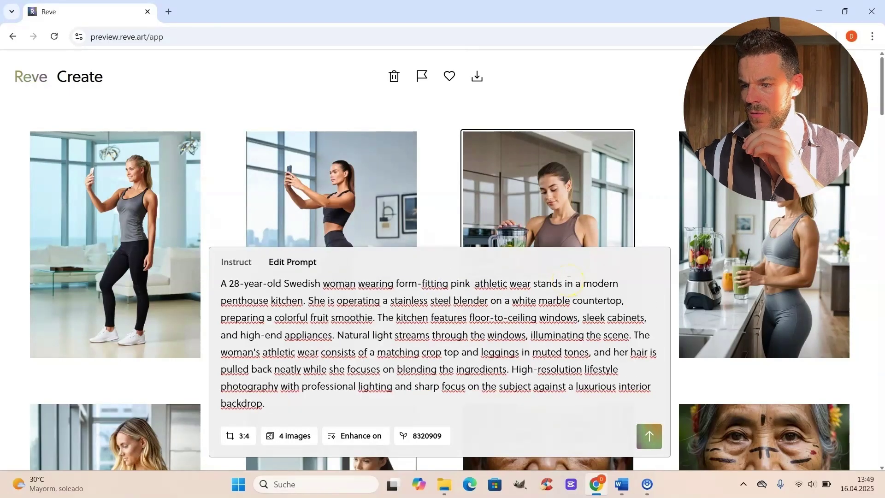
left_click(648, 436)
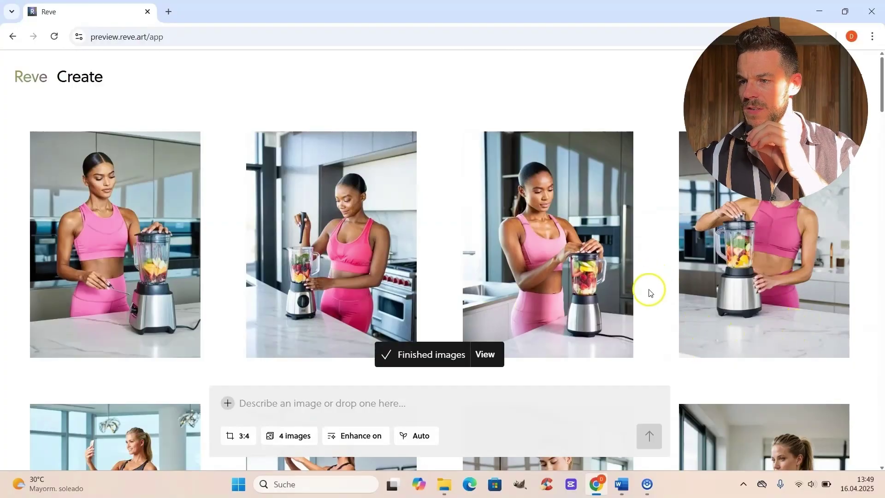
Compare the new pink-outfit images with the originals, and check the third one's prompt and its Enhance setting, leaving Enhance on.
scroll(628, 328, "down", 2)
scroll(627, 327, "down", 2)
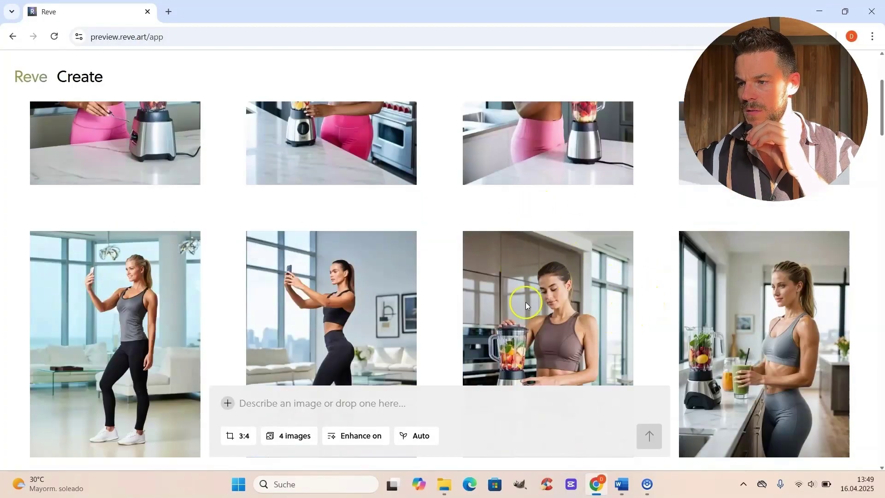
scroll(545, 300, "up", 2)
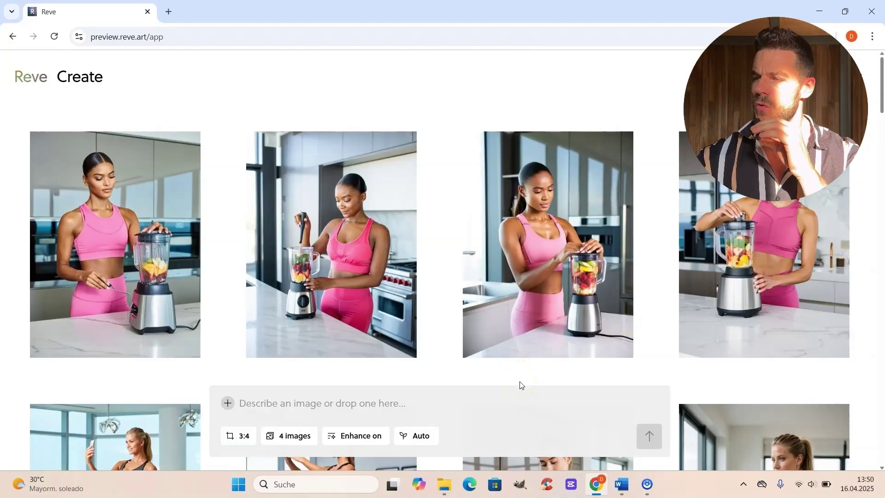
left_click(543, 267)
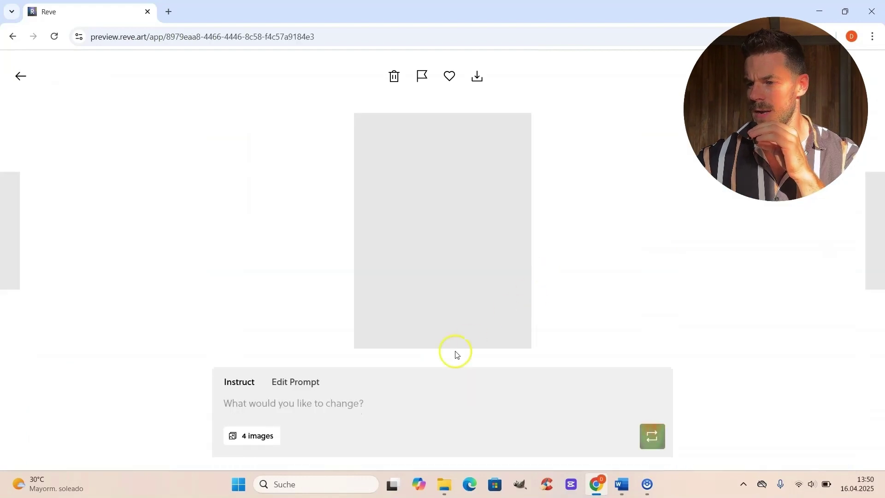
left_click(305, 383)
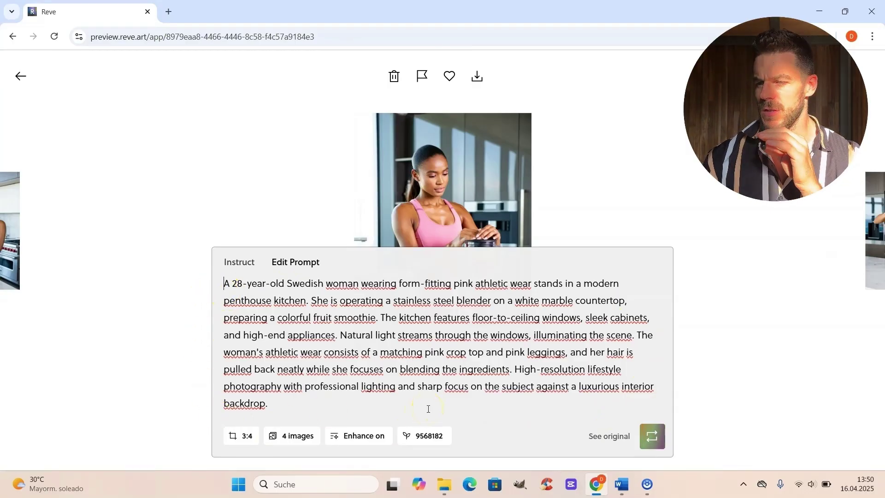
left_click(363, 440)
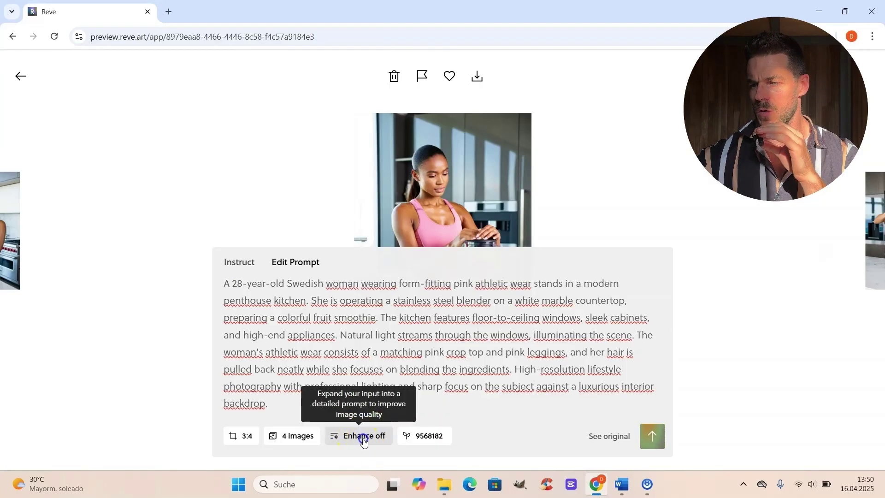
left_click(363, 440)
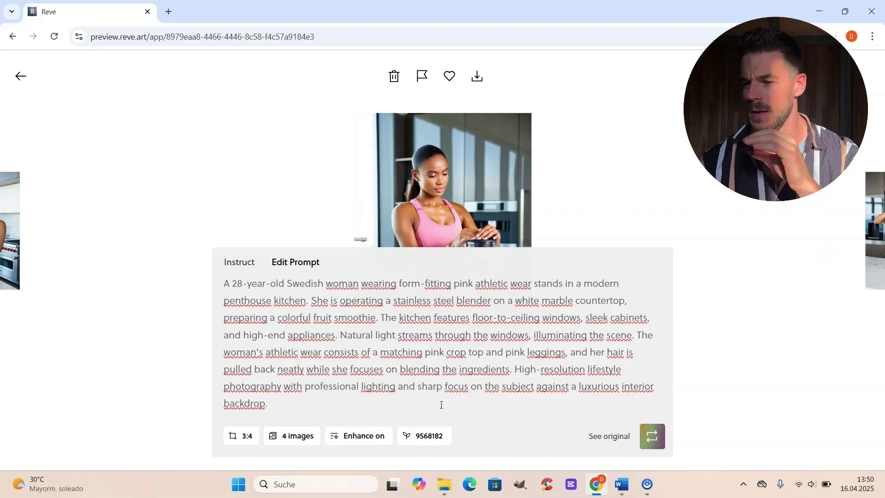
left_click(19, 76)
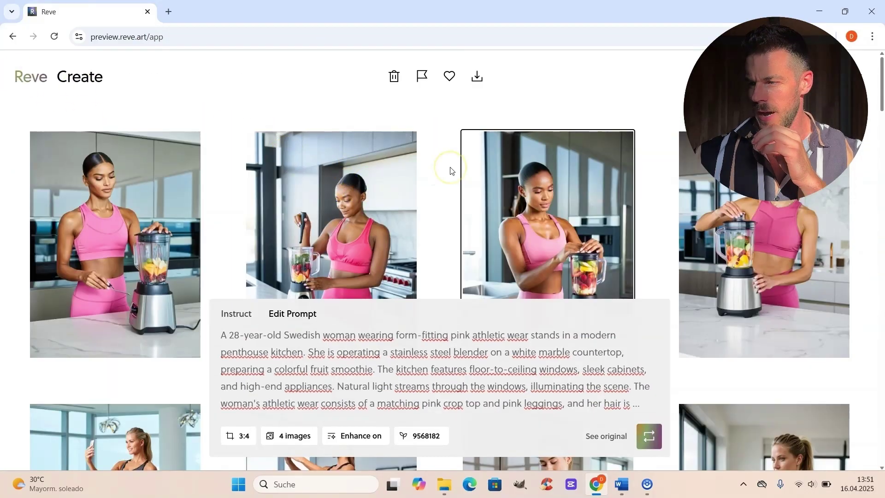
Examine the elderly tribeswoman portraits, reading the prompt of the golden-hour one and viewing it at full size.
scroll(453, 175, "down", 5)
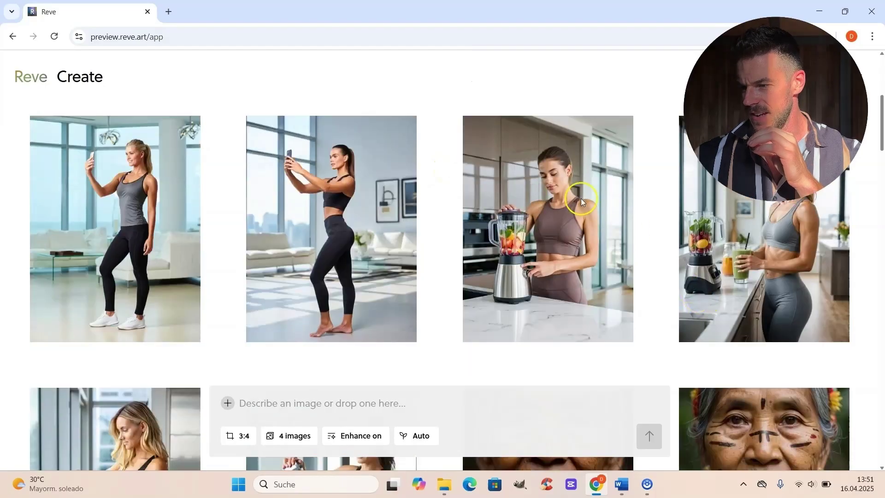
scroll(452, 223, "down", 5)
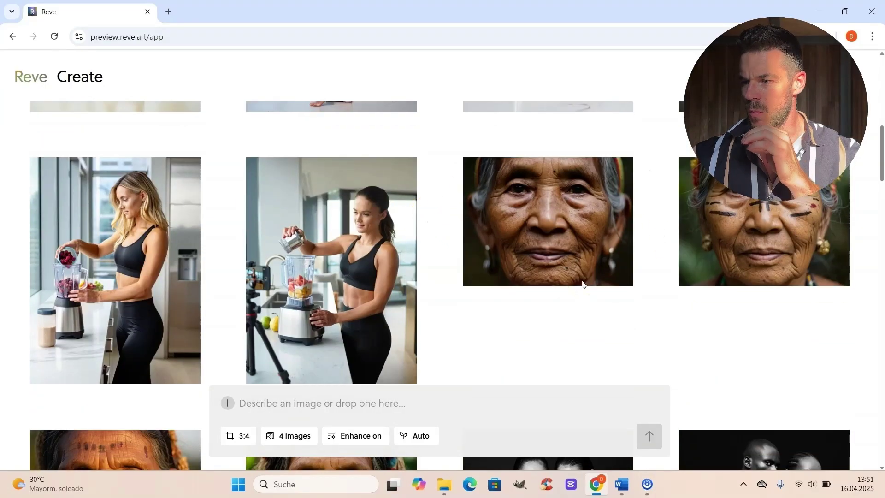
left_click(598, 209)
left_click(596, 209)
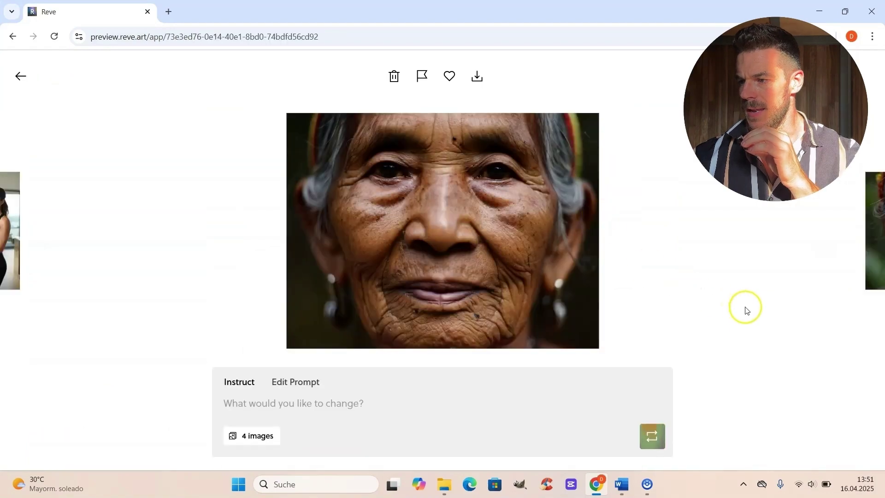
left_click(869, 282)
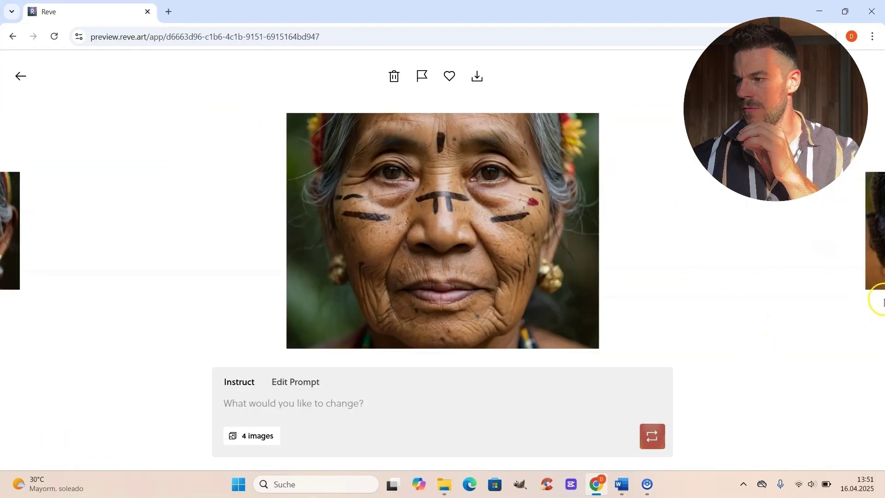
left_click(873, 267)
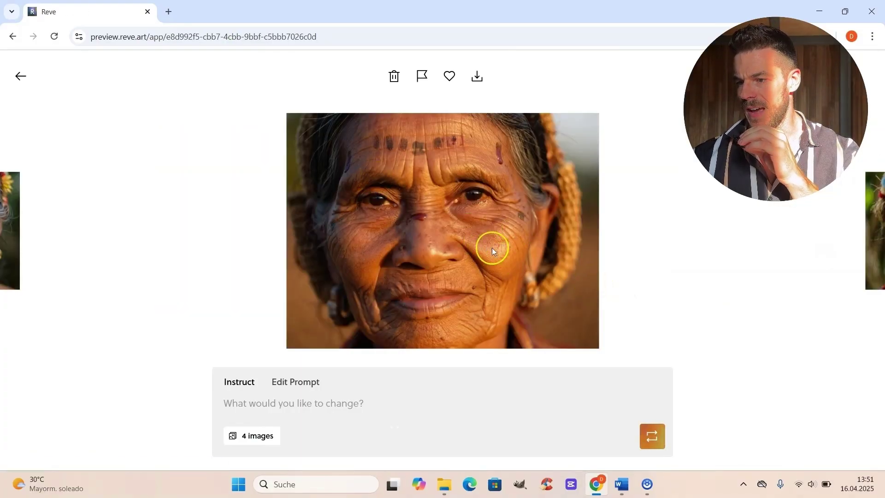
left_click(300, 386)
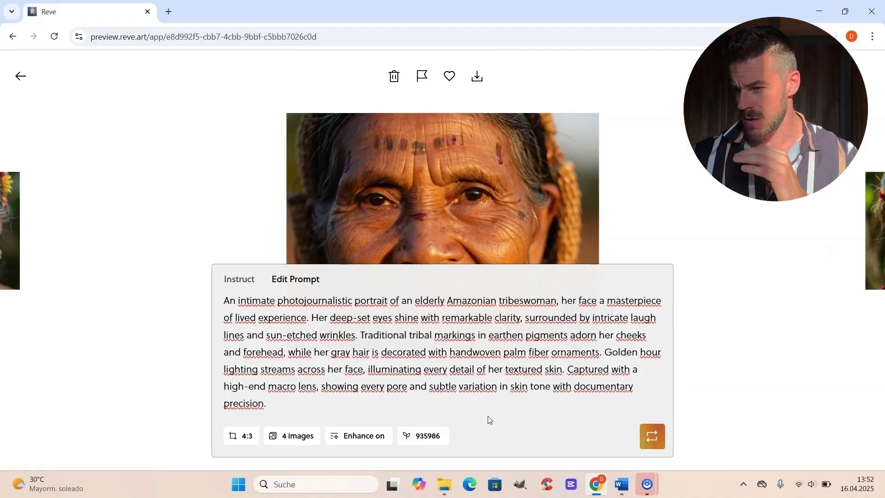
left_click(446, 164)
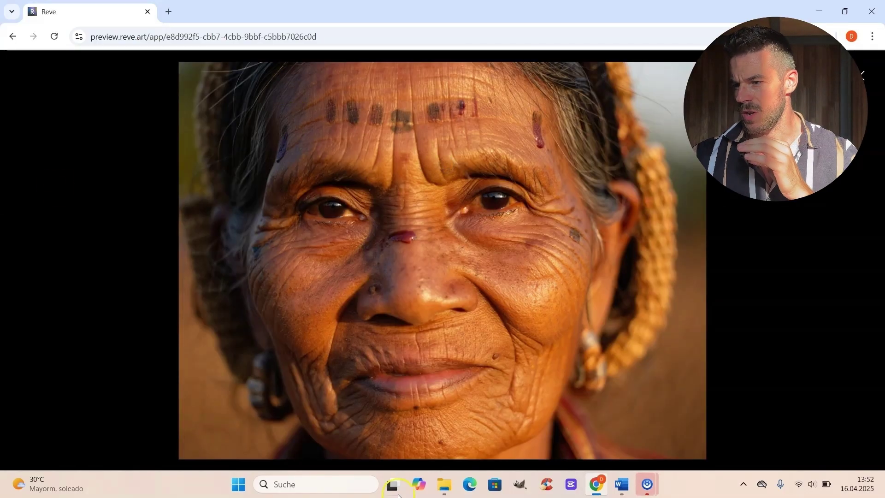
left_click(865, 75)
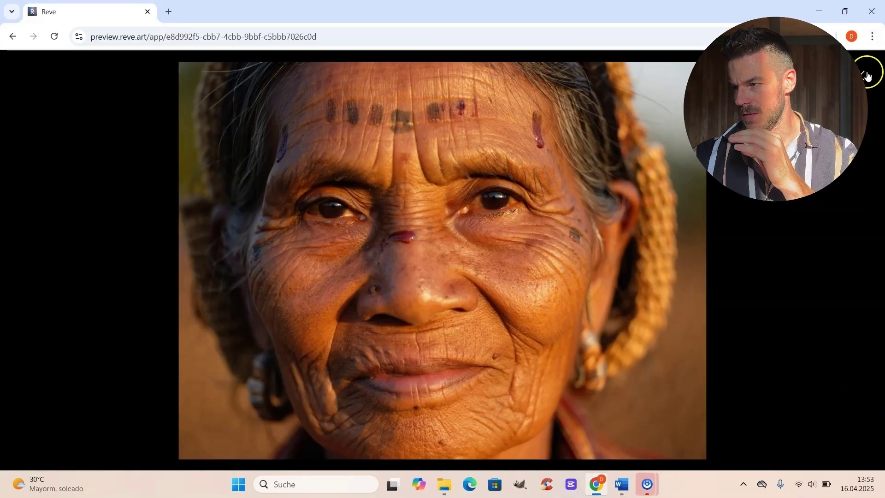
View the black-and-white fashion portraits of paired models at full size, one after another.
scroll(553, 144, "down", 2)
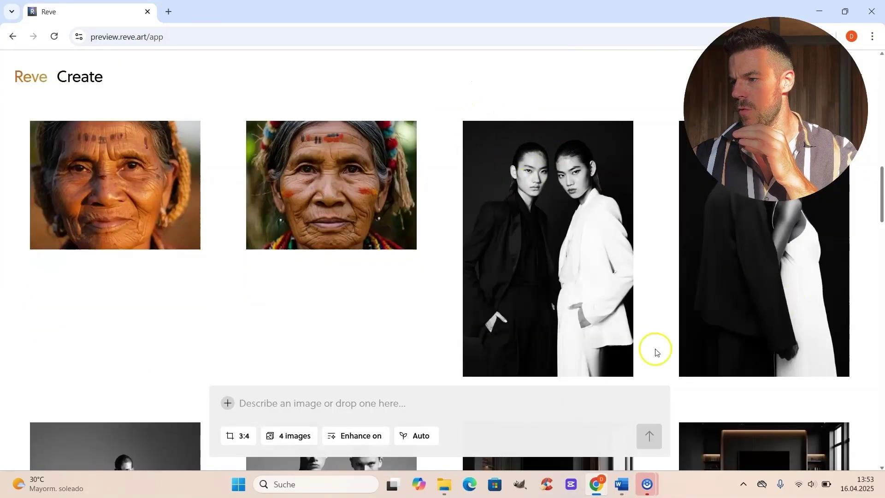
scroll(577, 245, "down", 1)
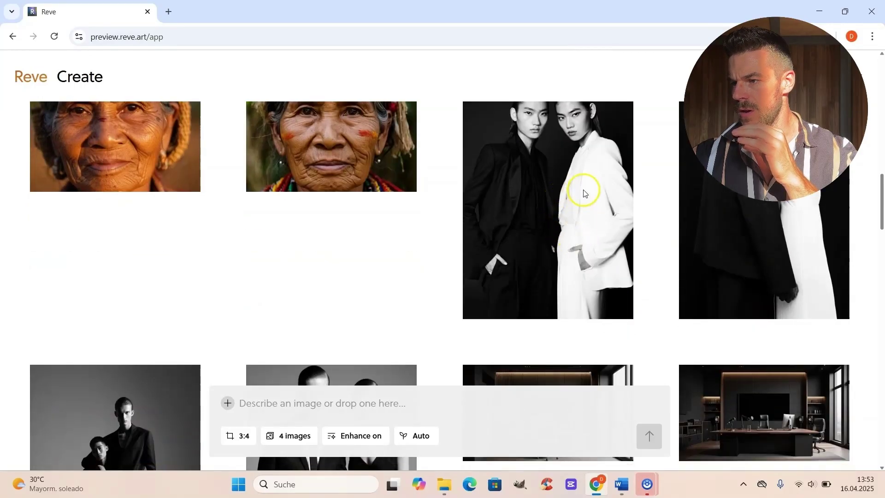
left_click(580, 222)
left_click(582, 235)
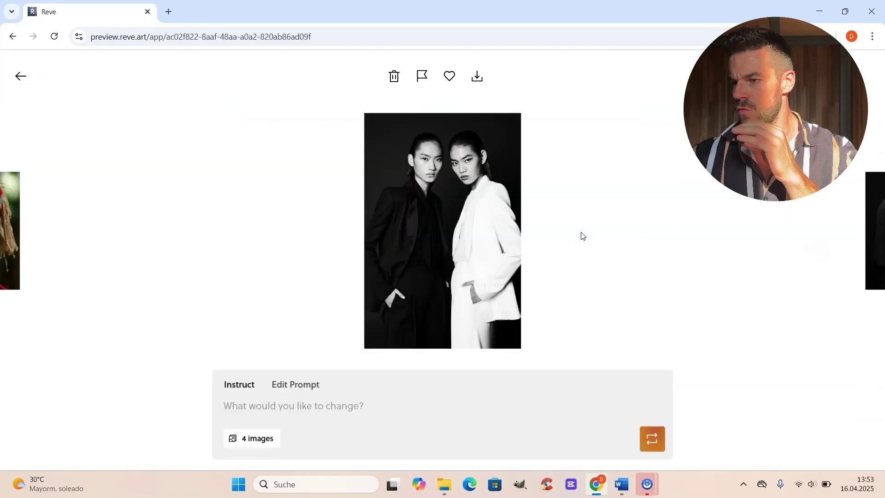
left_click(551, 246)
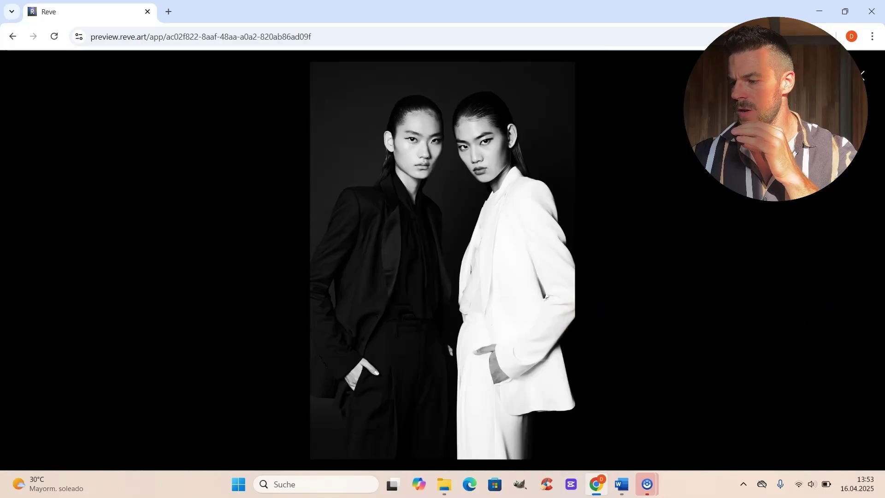
key("Right")
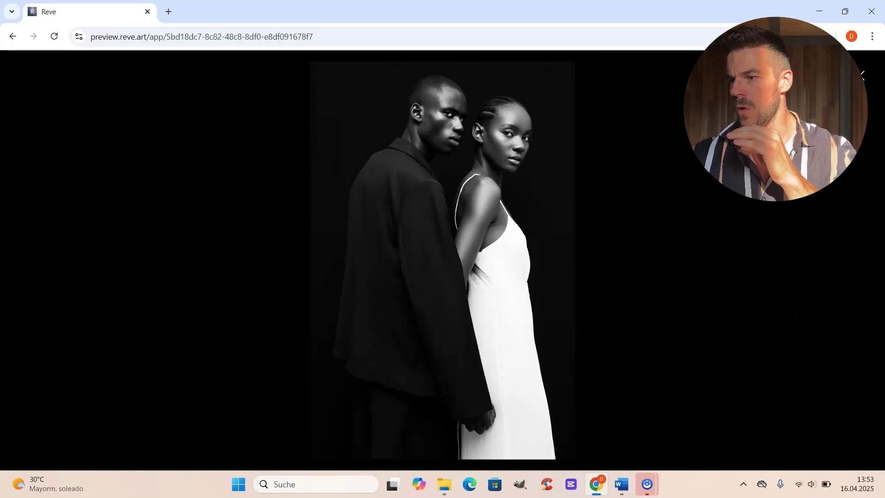
key("Right")
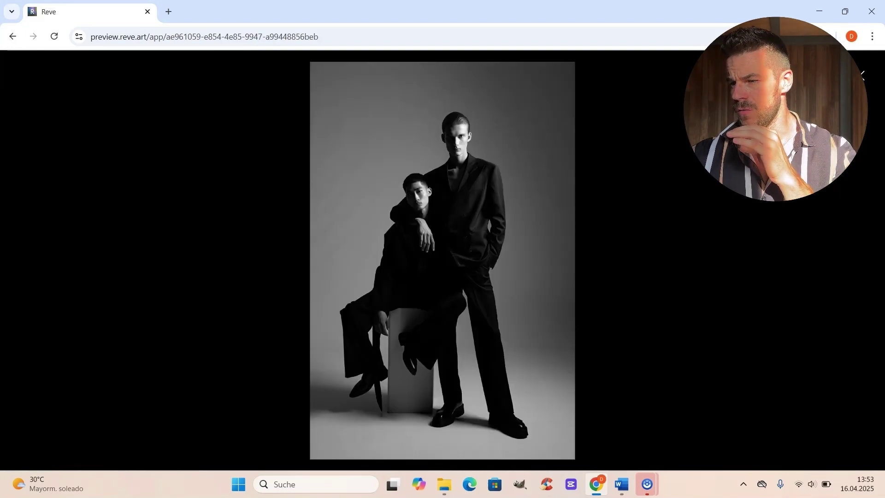
View the suit-and-dress couple portrait at full size, and browse the dark office and podcast microphone images one by one.
key("Right")
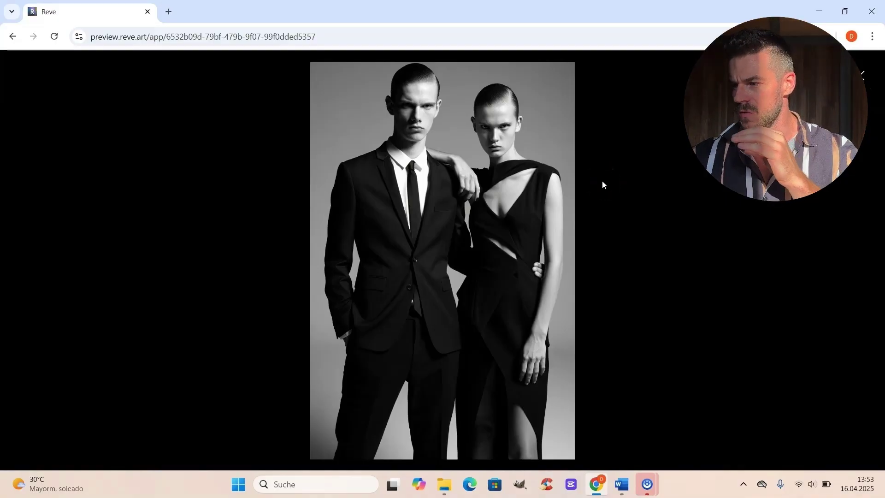
left_click(863, 75)
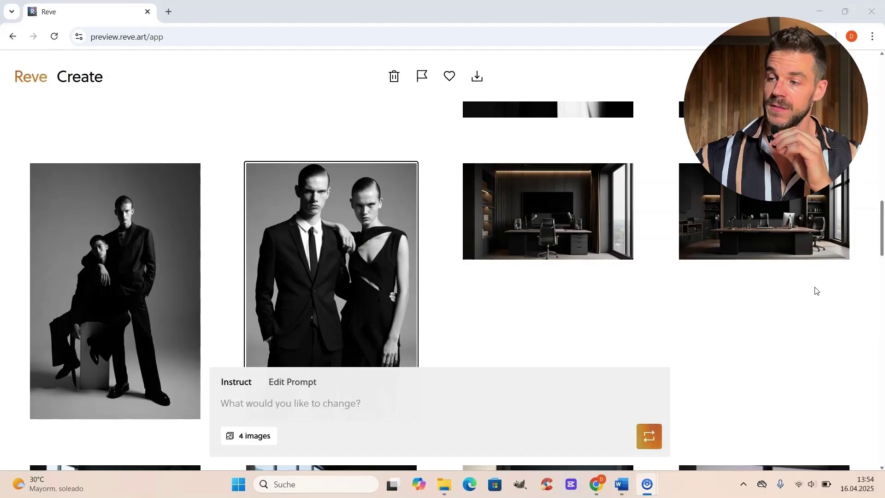
scroll(600, 176, "down", 1)
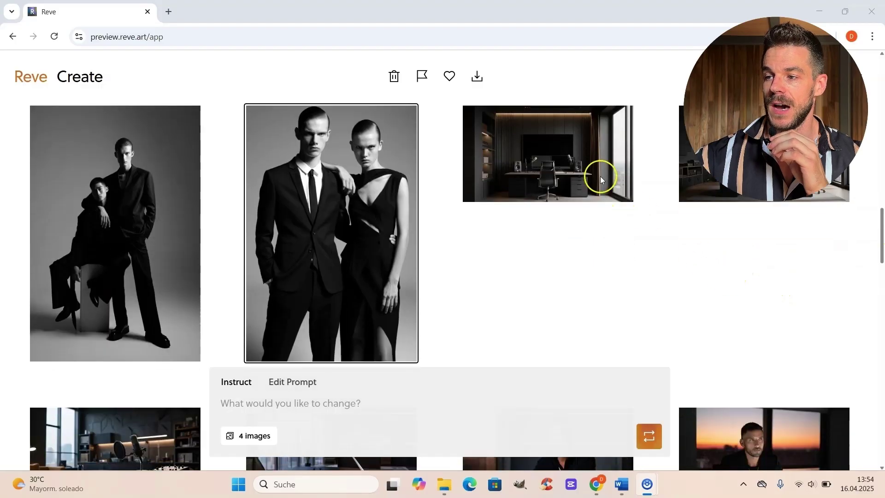
left_click(552, 185)
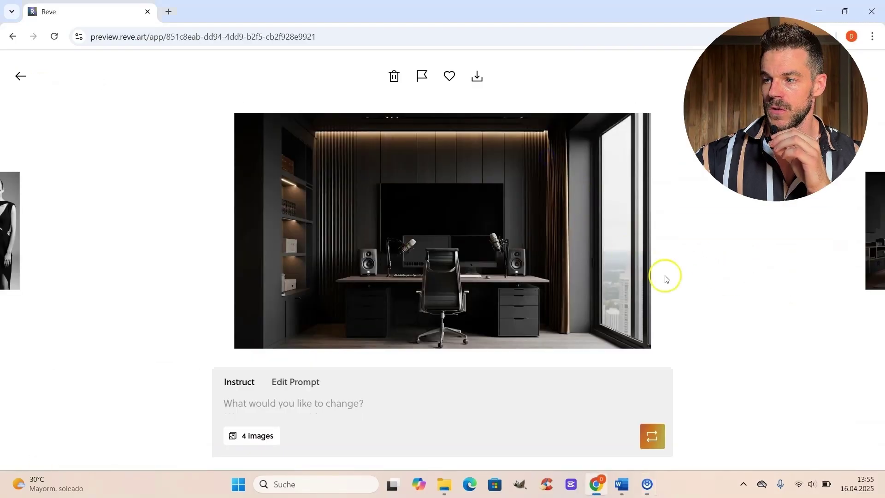
left_click(879, 279)
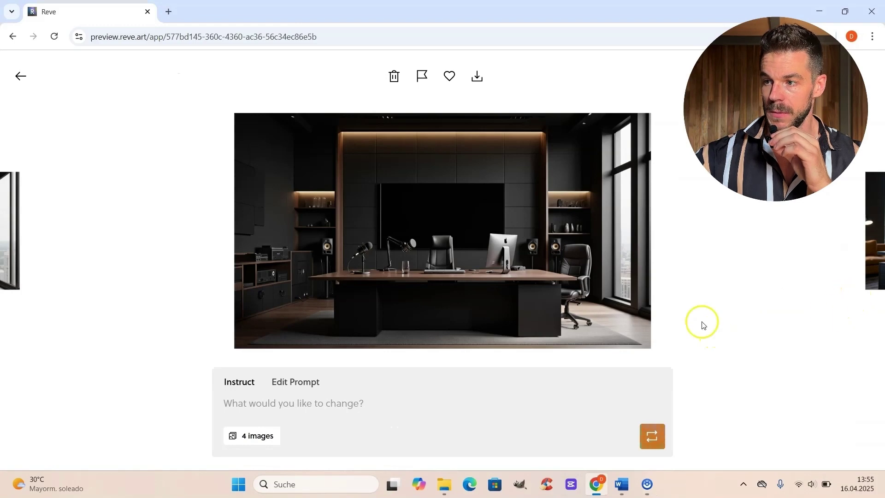
left_click(874, 290)
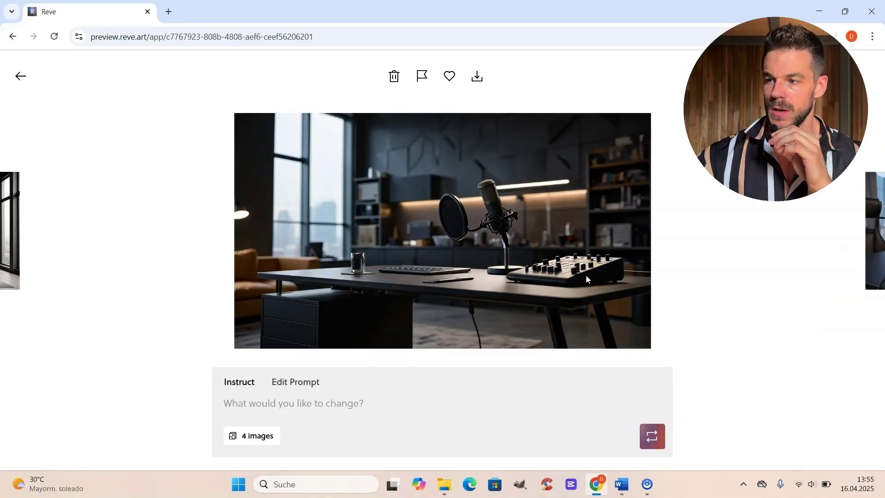
left_click(874, 282)
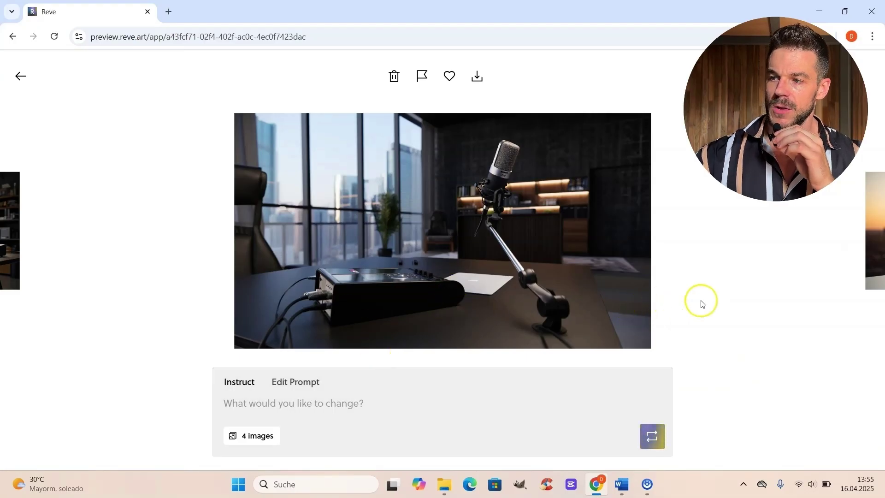
left_click(20, 77)
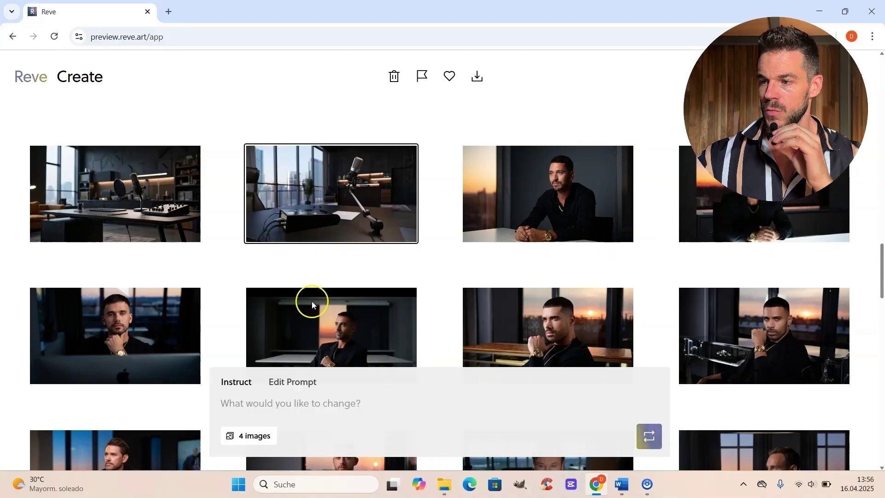
Examine two office portraits of men in black: the one seated before the sunset window and the one behind the monitors.
scroll(311, 300, "down", 5)
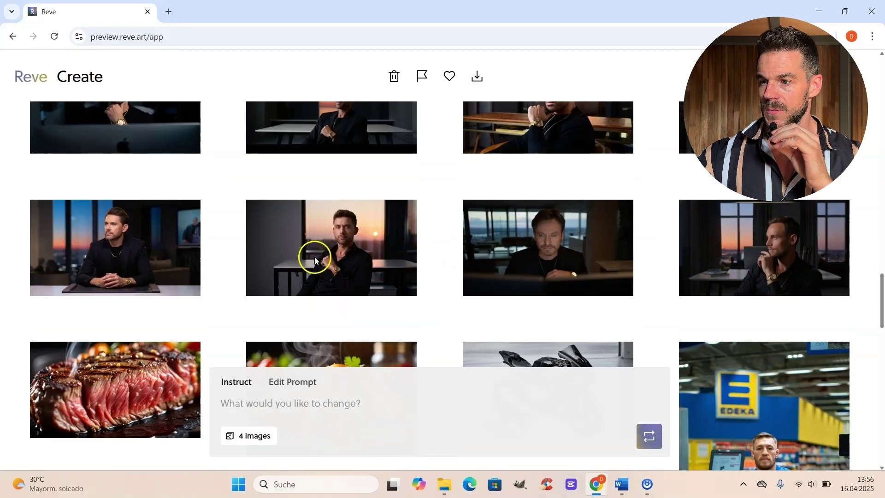
left_click(324, 251)
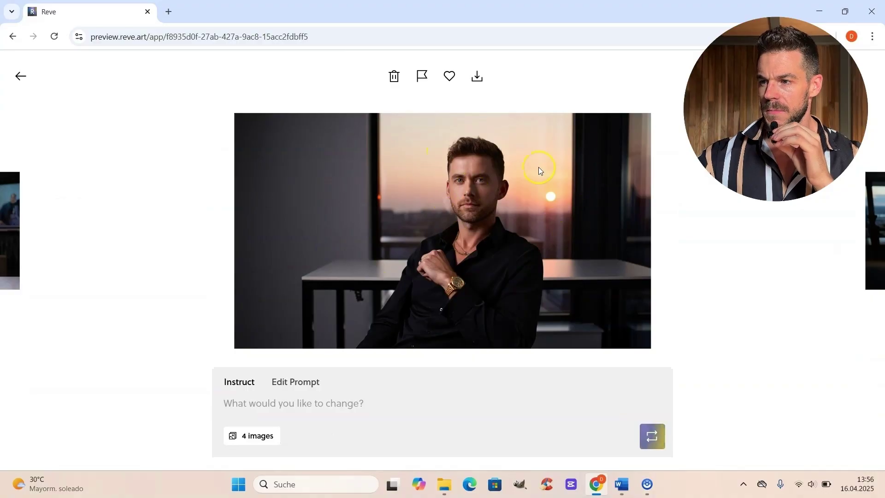
left_click(21, 76)
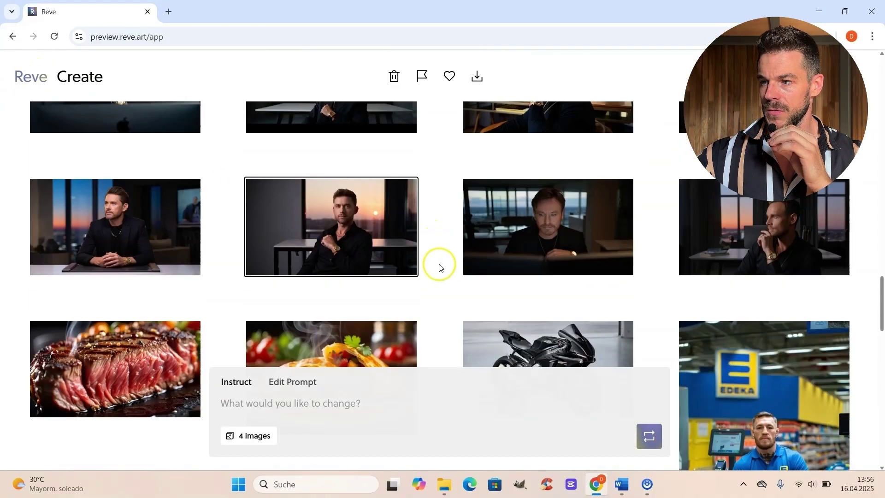
left_click(561, 234)
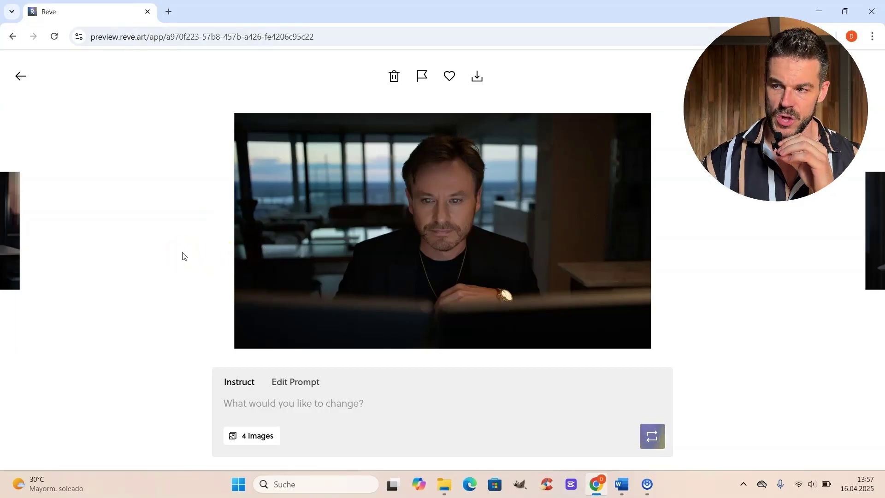
left_click(183, 256)
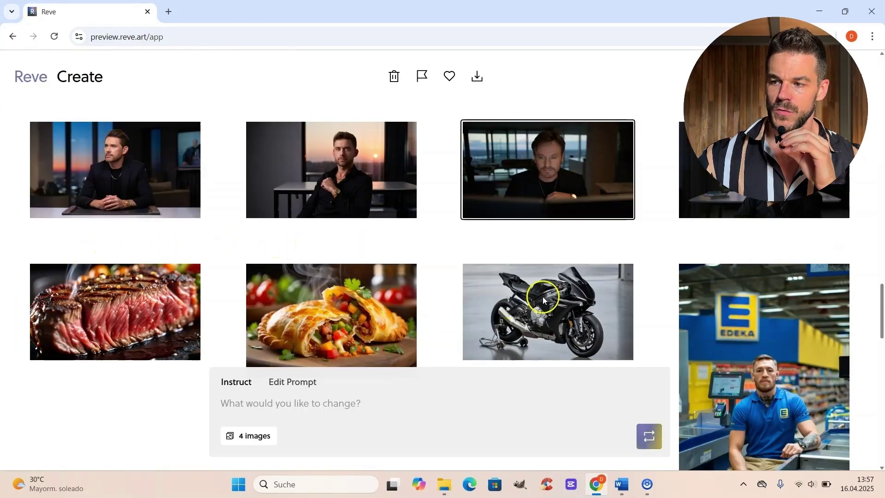
View the sliced steak, filled empanada and black motorcycle images one after another, and return to the gallery.
left_click(150, 278)
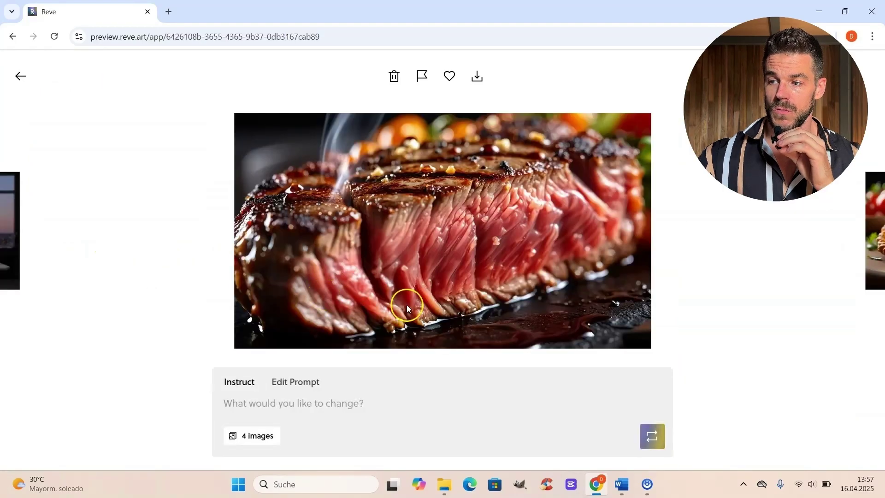
left_click(870, 282)
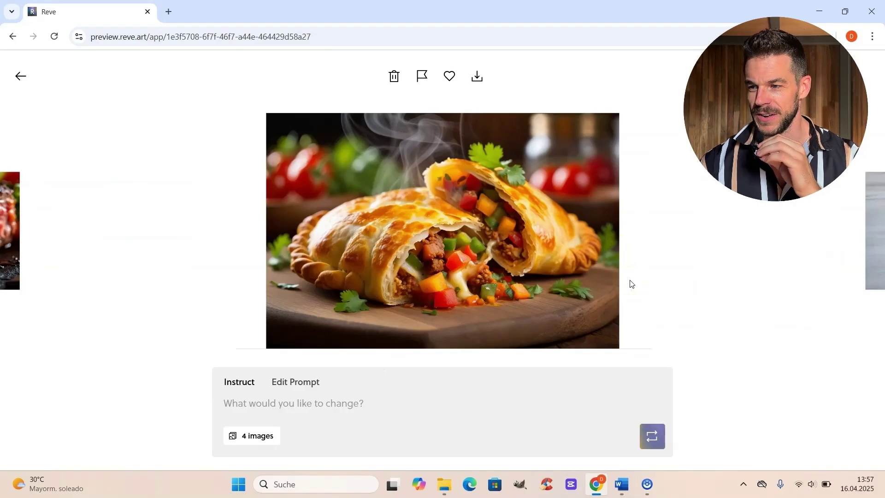
left_click(408, 220)
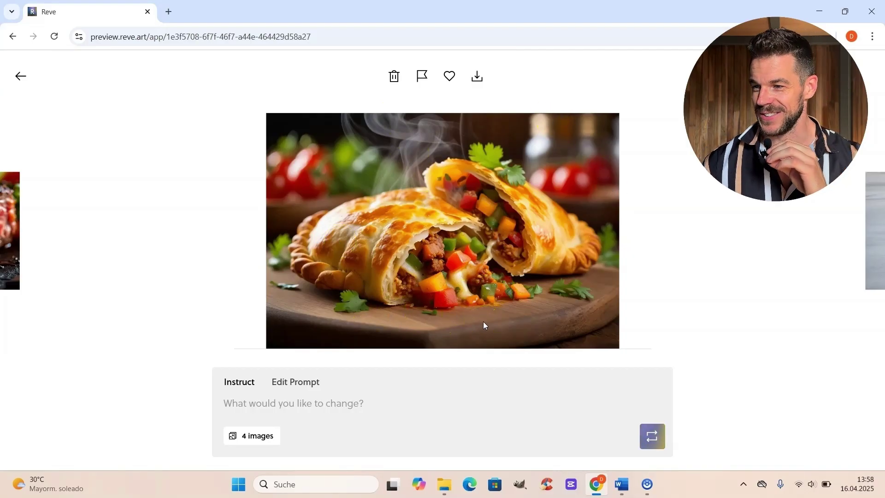
left_click(623, 133)
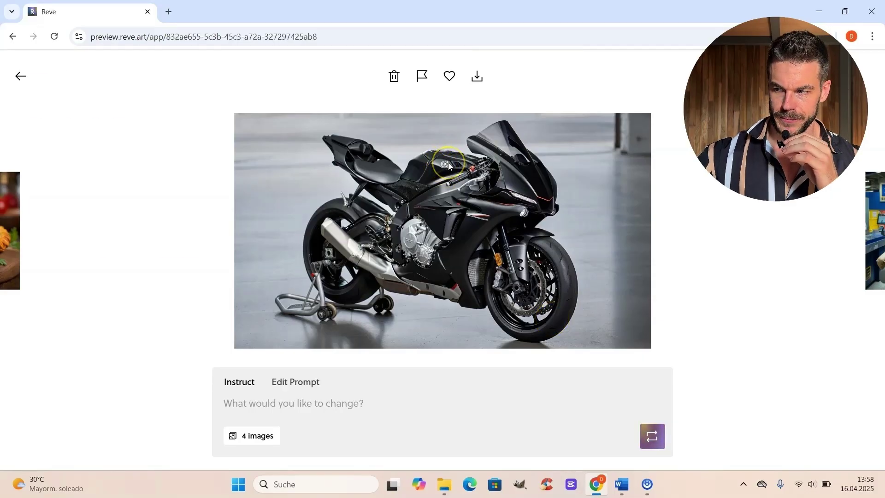
left_click(19, 77)
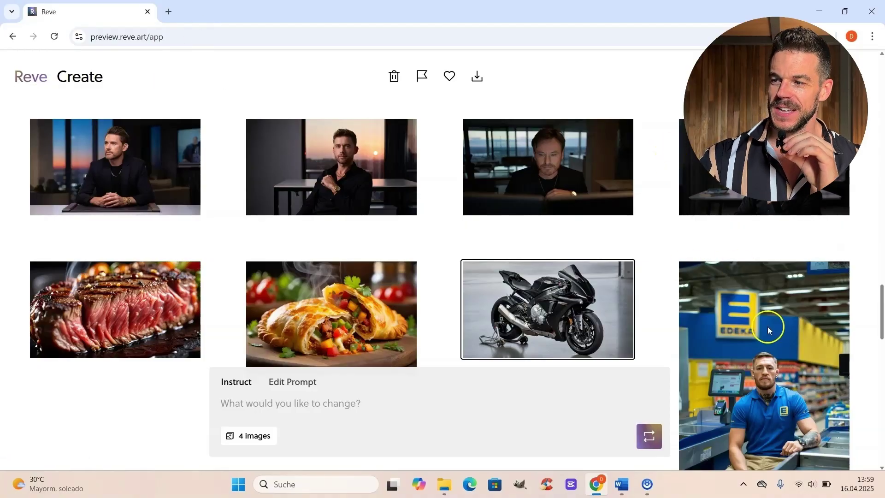
Examine the two EDEKA checkout images, viewing the blue polo shirt version at full size and opening the suited one.
left_click(723, 379)
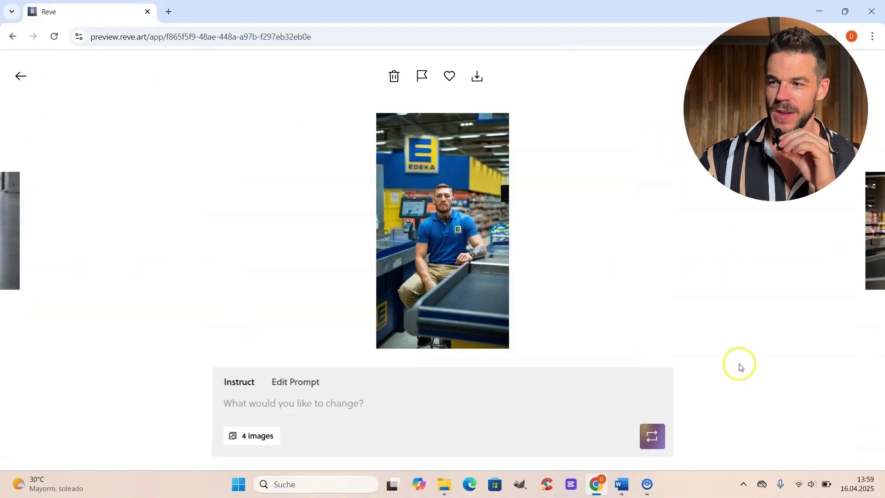
left_click(433, 236)
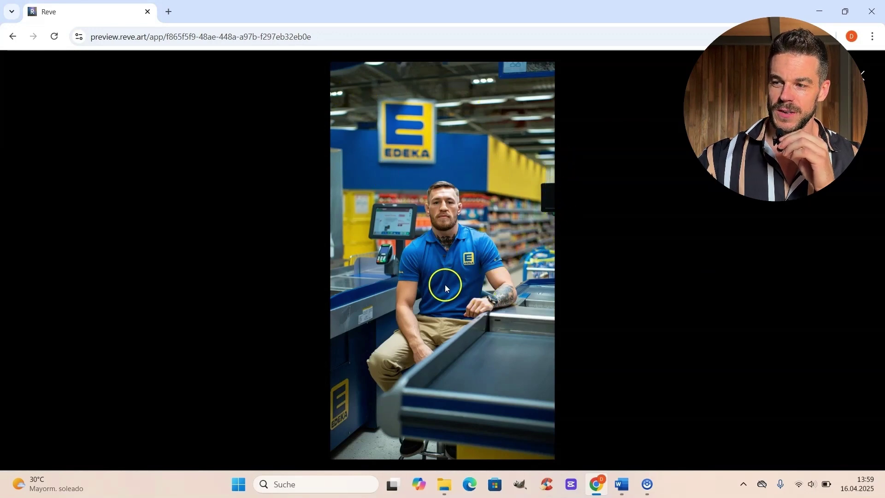
left_click(618, 329)
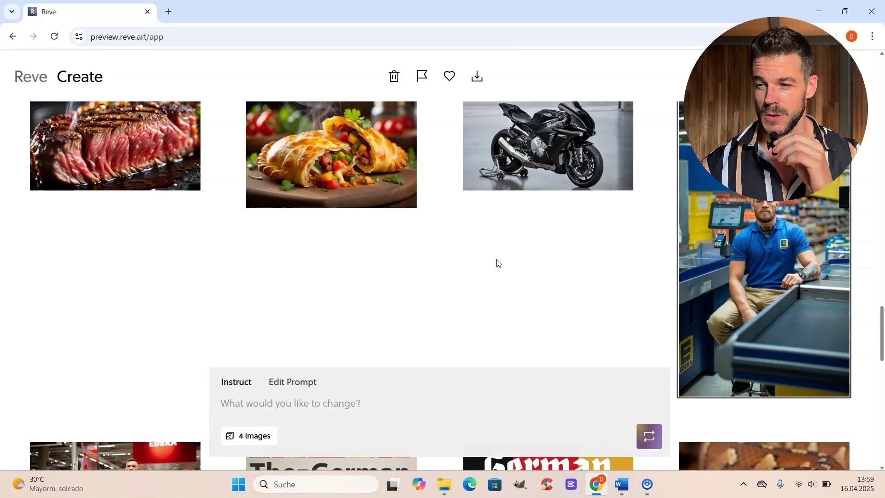
scroll(467, 237, "down", 6)
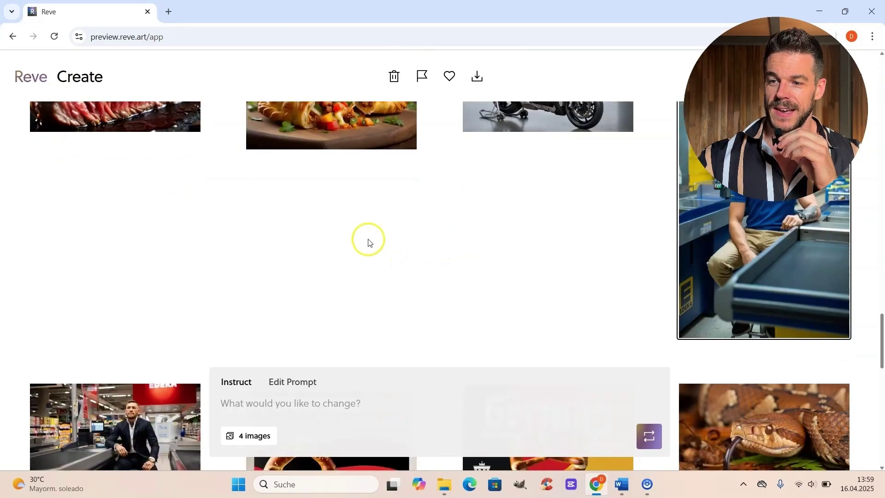
left_click(137, 190)
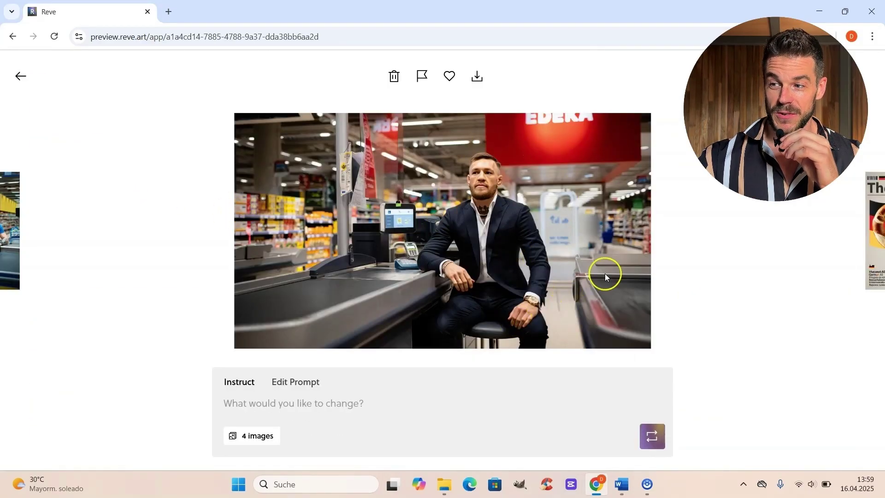
left_click(479, 350)
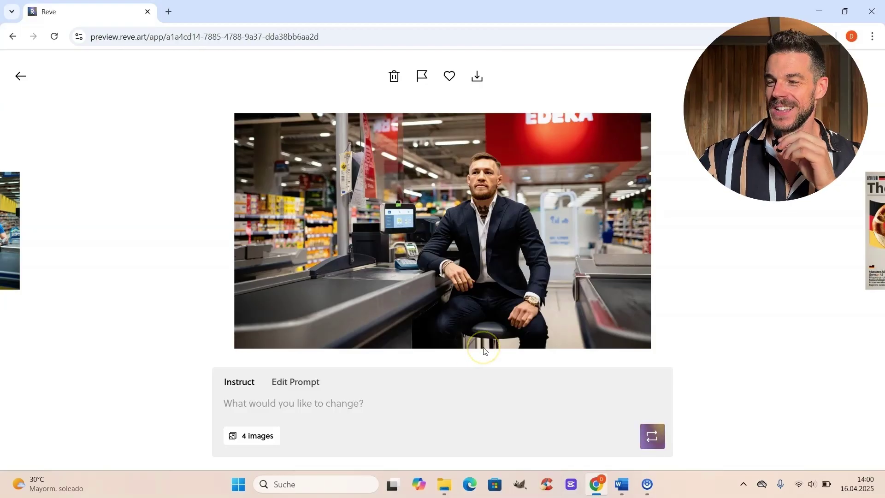
left_click(485, 351)
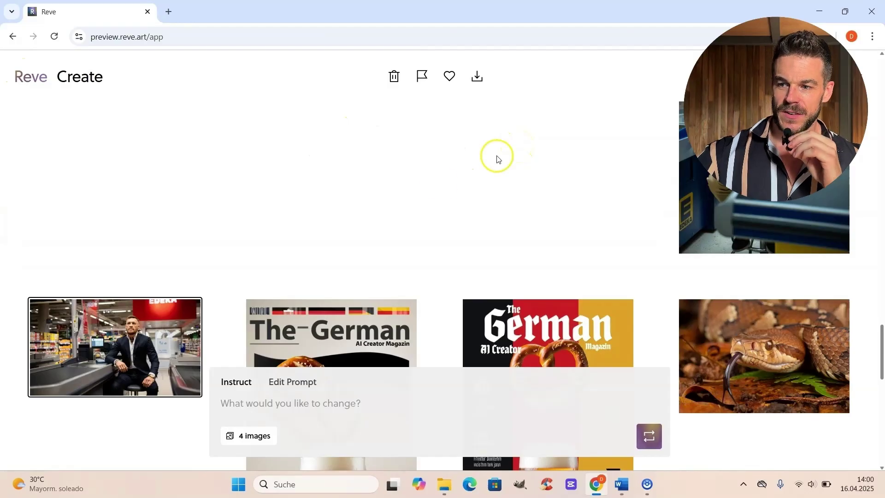
Compare the two "The German AI Creator Magazin" covers with pretzel and beer, checking their lettering.
scroll(373, 134, "down", 3)
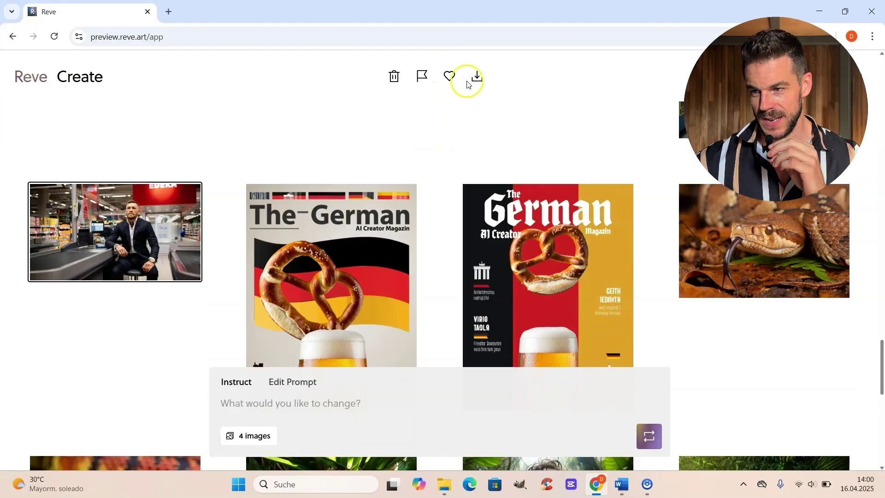
left_click(359, 236)
left_click(360, 236)
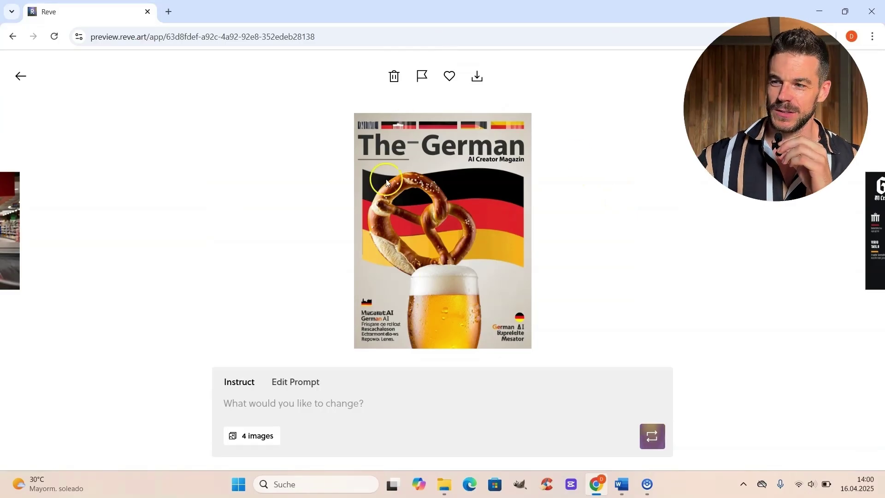
left_click(876, 289)
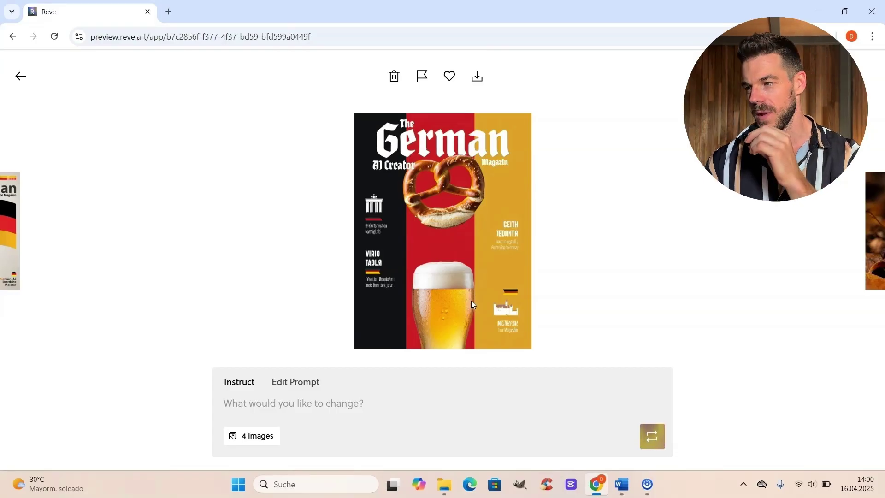
left_click(543, 128)
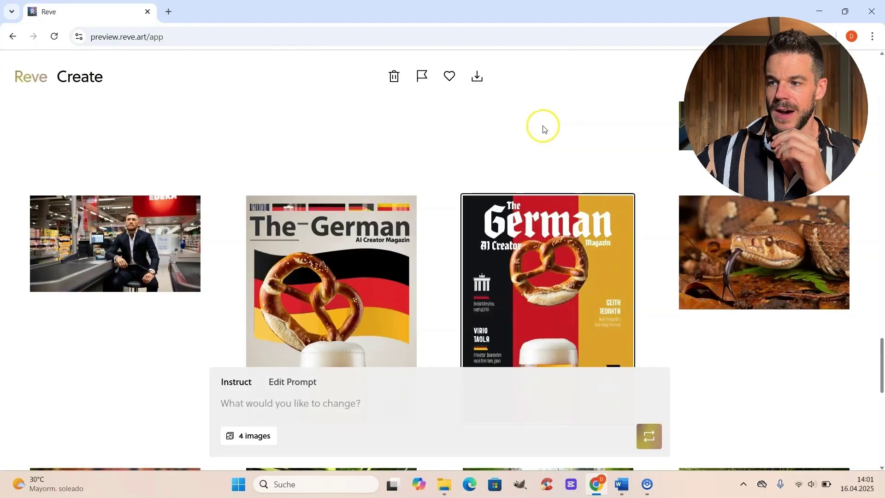
View the close-ups of the brown snake on leaves and the red-and-yellow snake on moss, and return to the gallery.
scroll(554, 124, "down", 3)
scroll(723, 240, "up", 2)
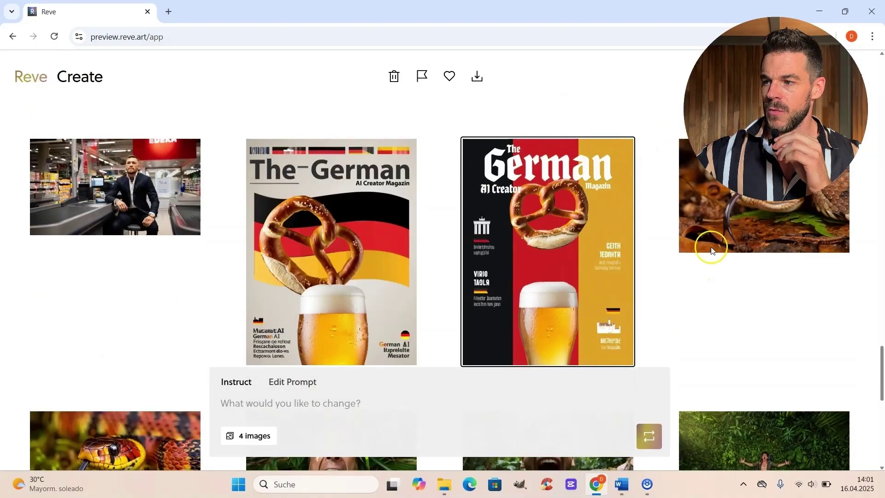
left_click(706, 218)
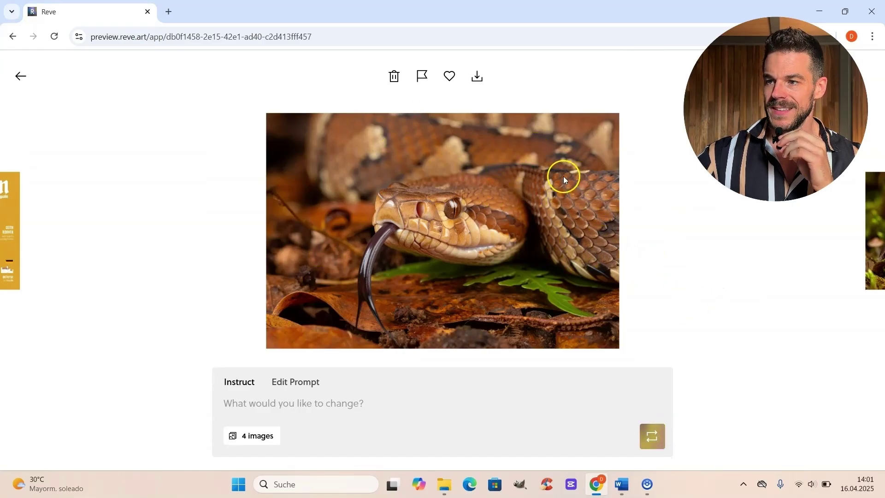
key("Right")
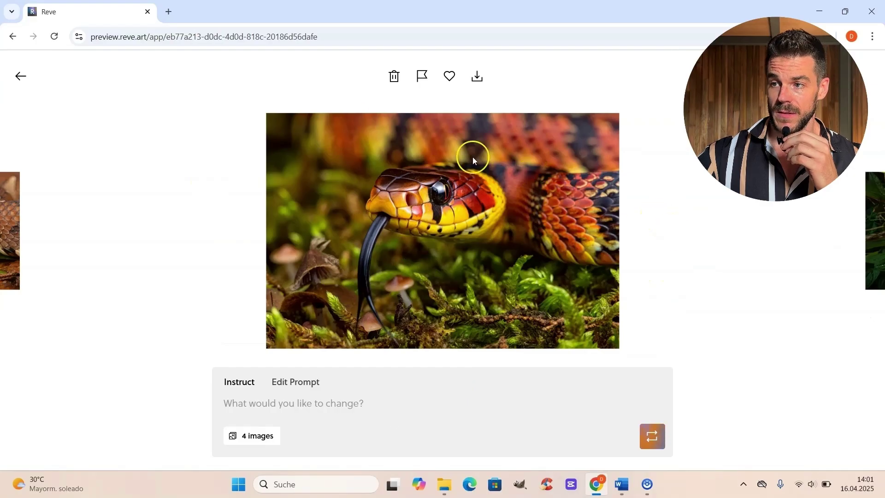
left_click(19, 75)
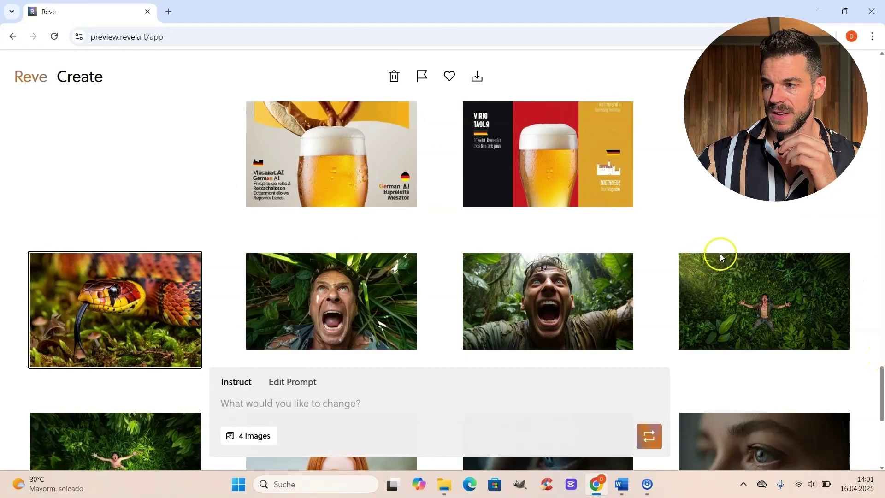
View the screaming man in the misty jungle, and open the dark close-up of a blue eye.
scroll(723, 262, "down", 2)
left_click(560, 183)
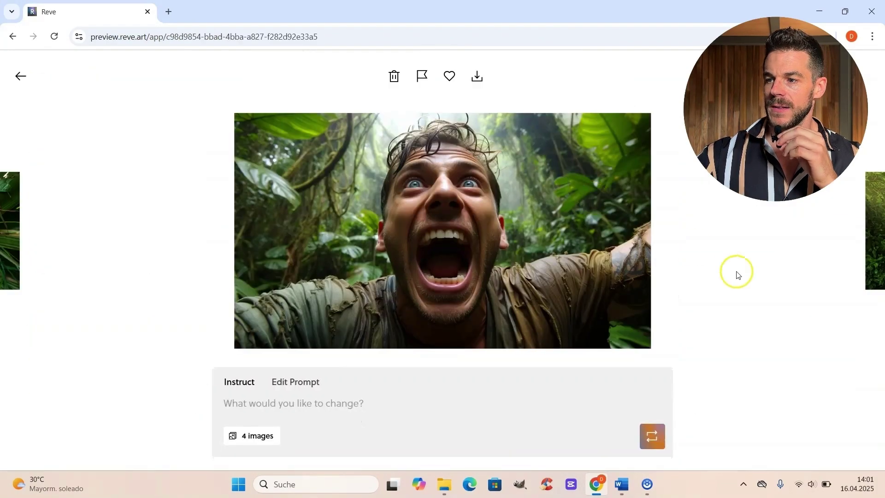
left_click(18, 77)
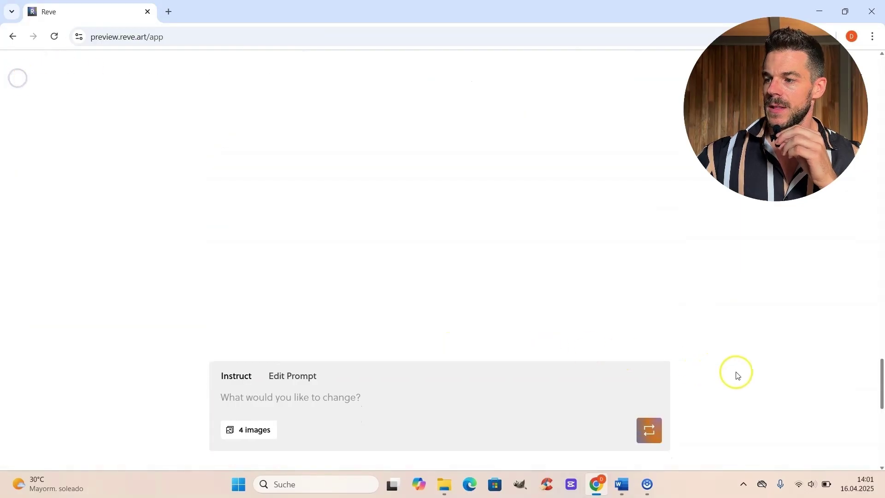
scroll(741, 364, "down", 2)
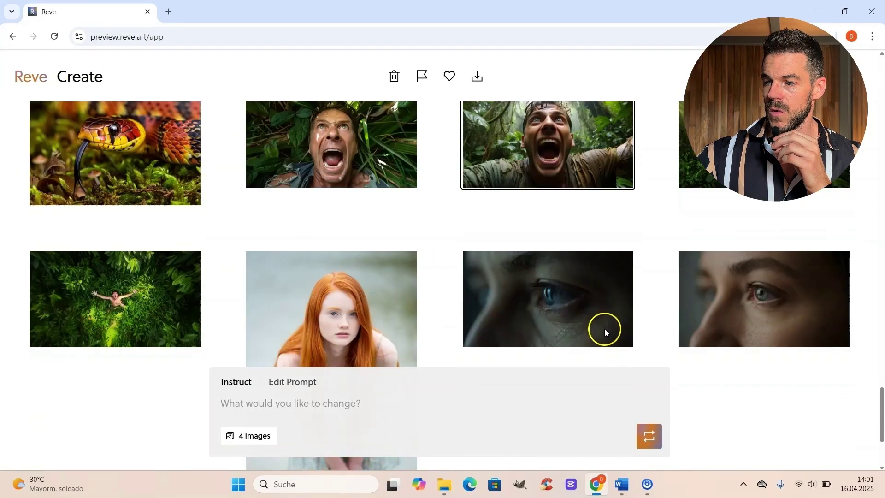
left_click(558, 282)
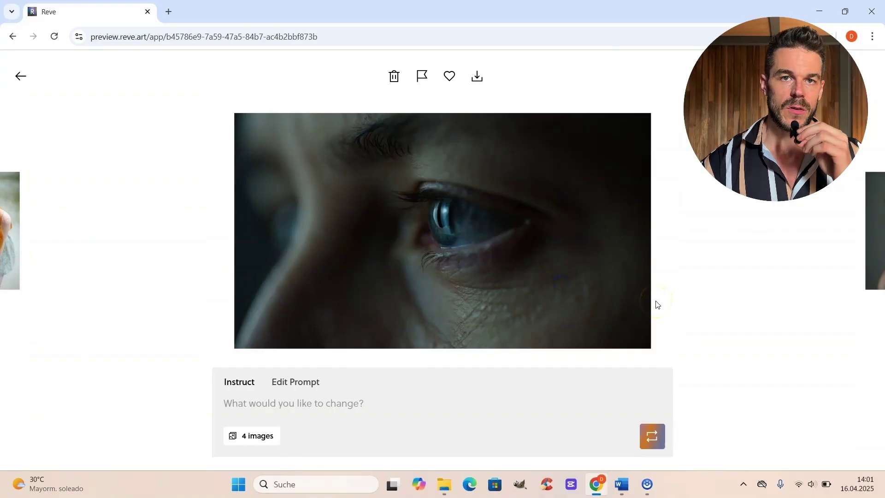